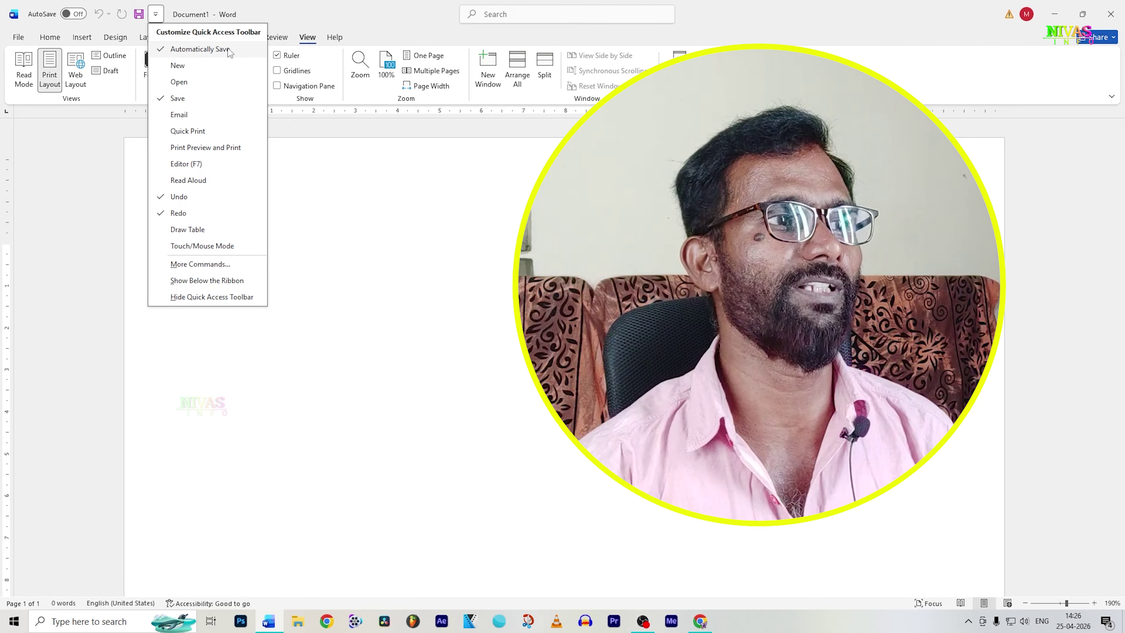
Write "Hello" in the blank document and begin saving it under the file name Interface.
click(317, 219)
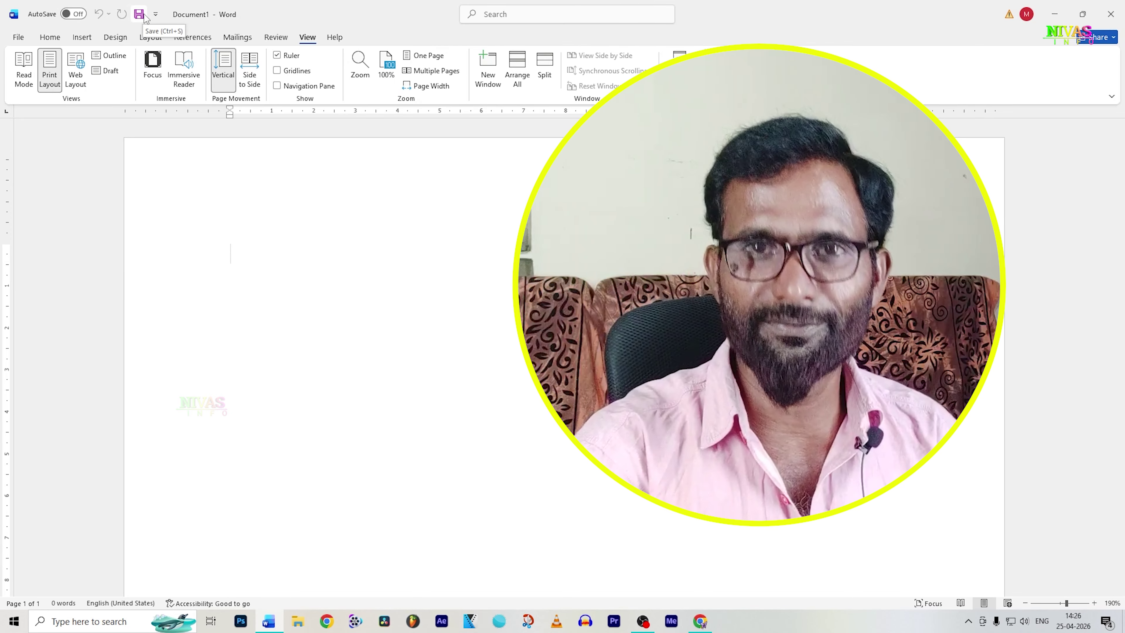
text(Hello)
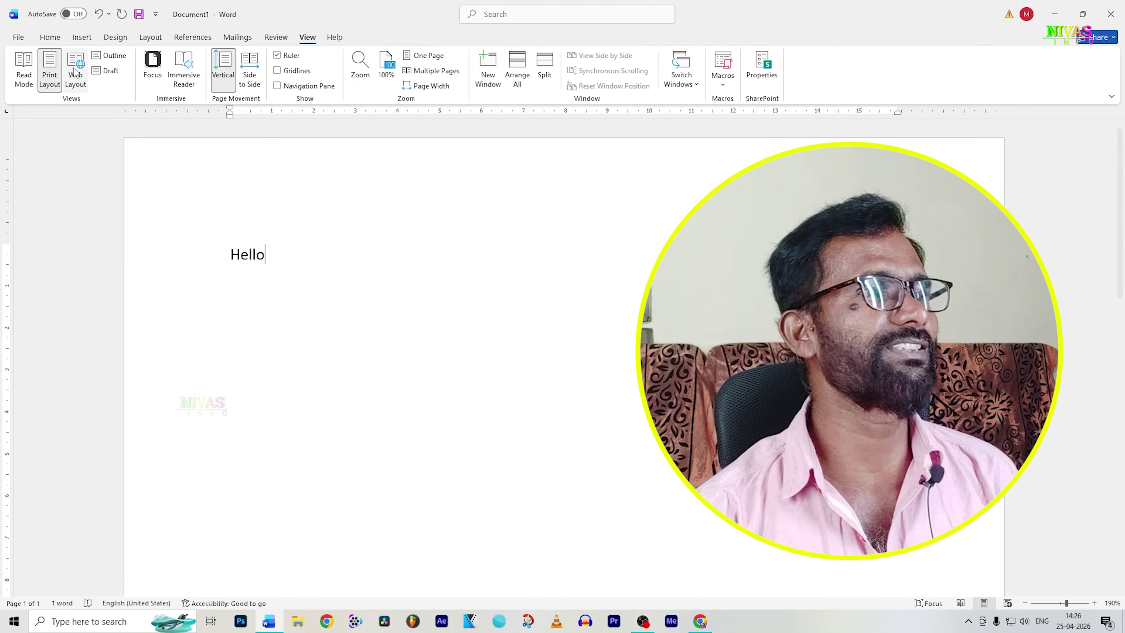
click(140, 16)
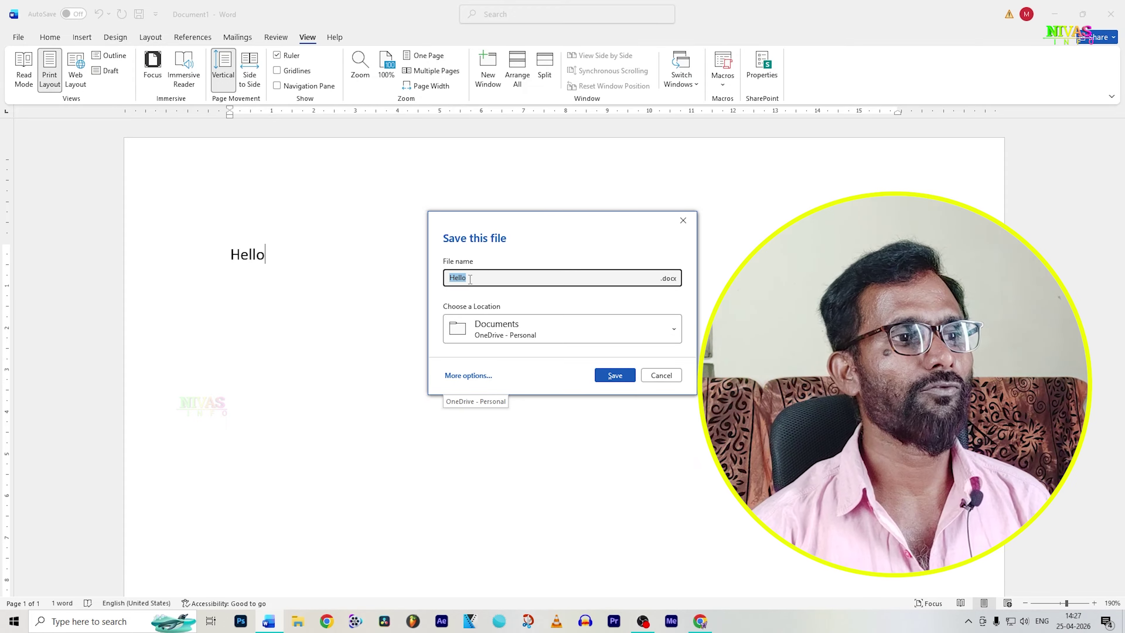
text(Int)
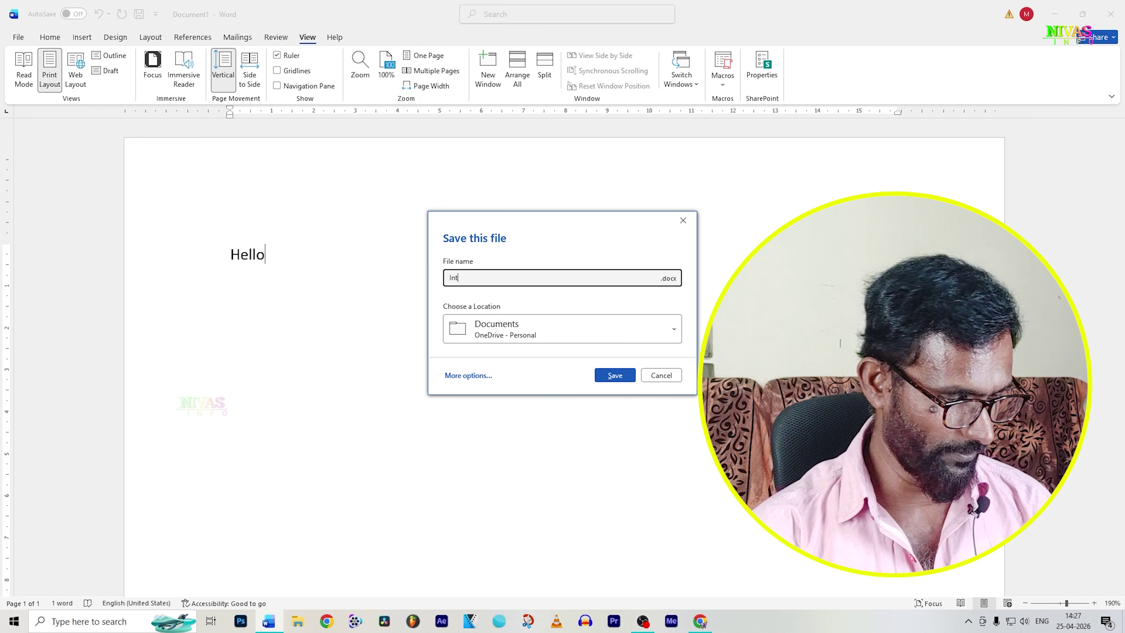
text(erface)
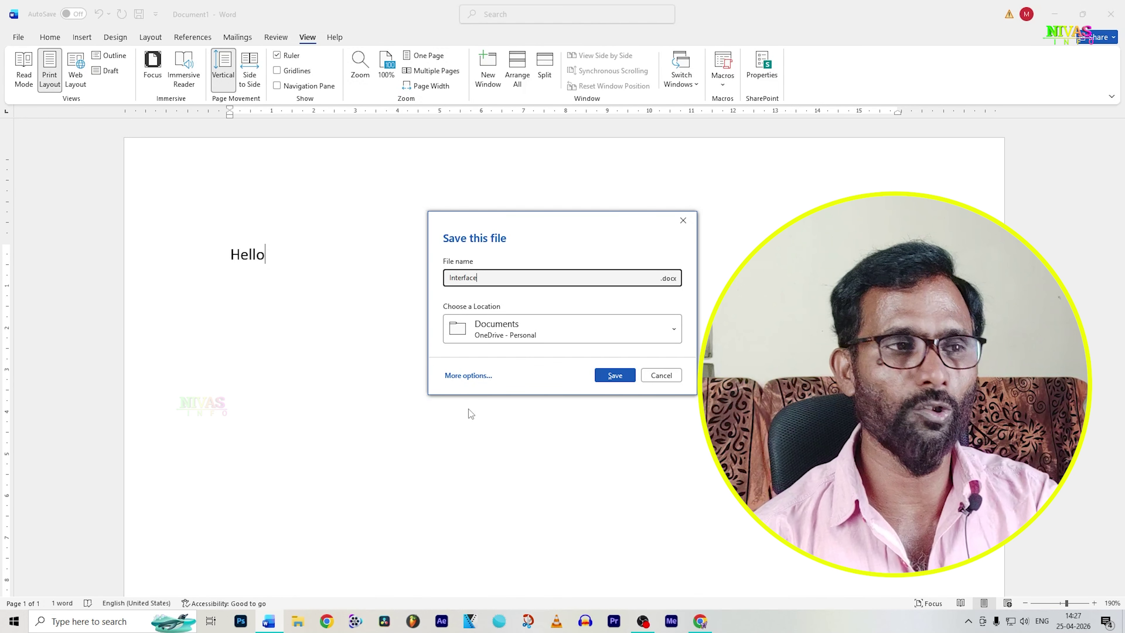
Browse to the Works (G:) drive and save the Word document there as Interface.
click(459, 376)
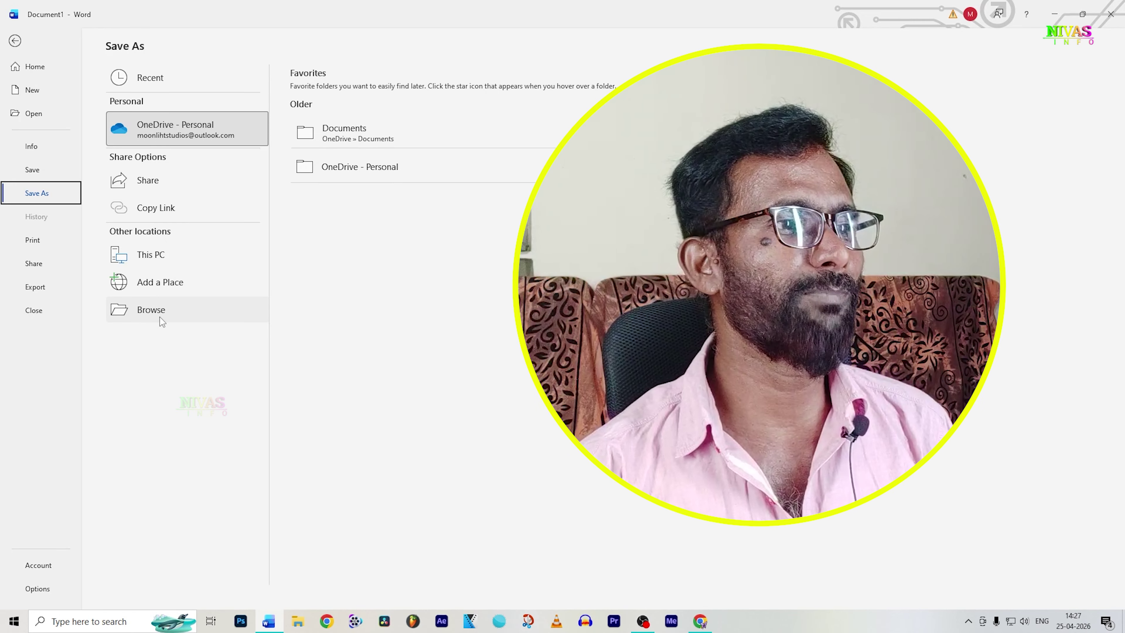
click(163, 310)
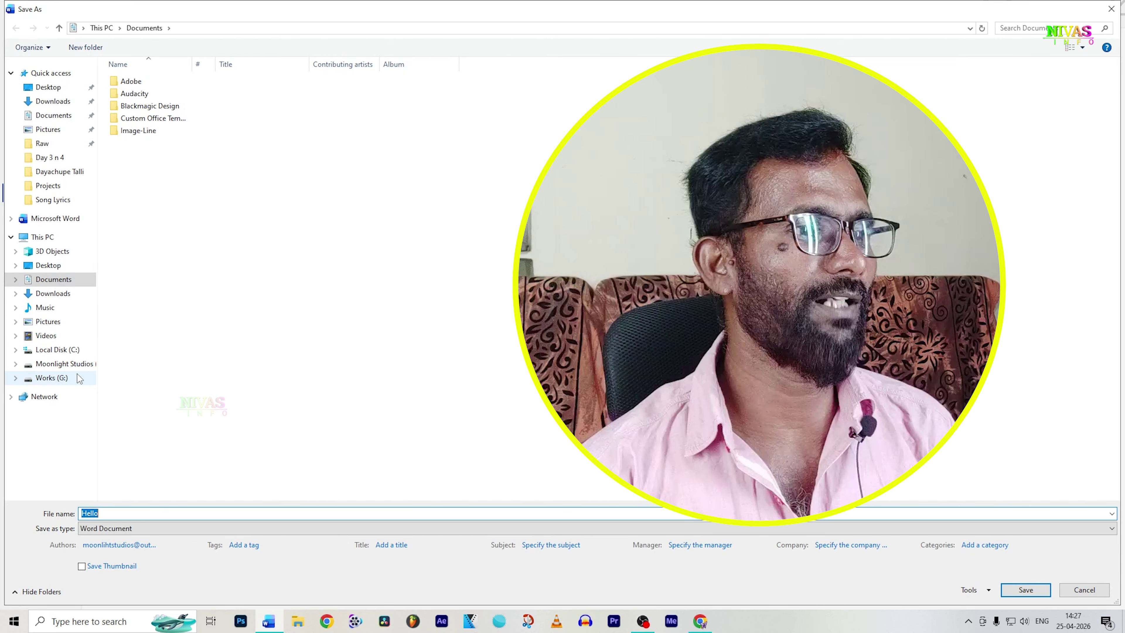
click(50, 381)
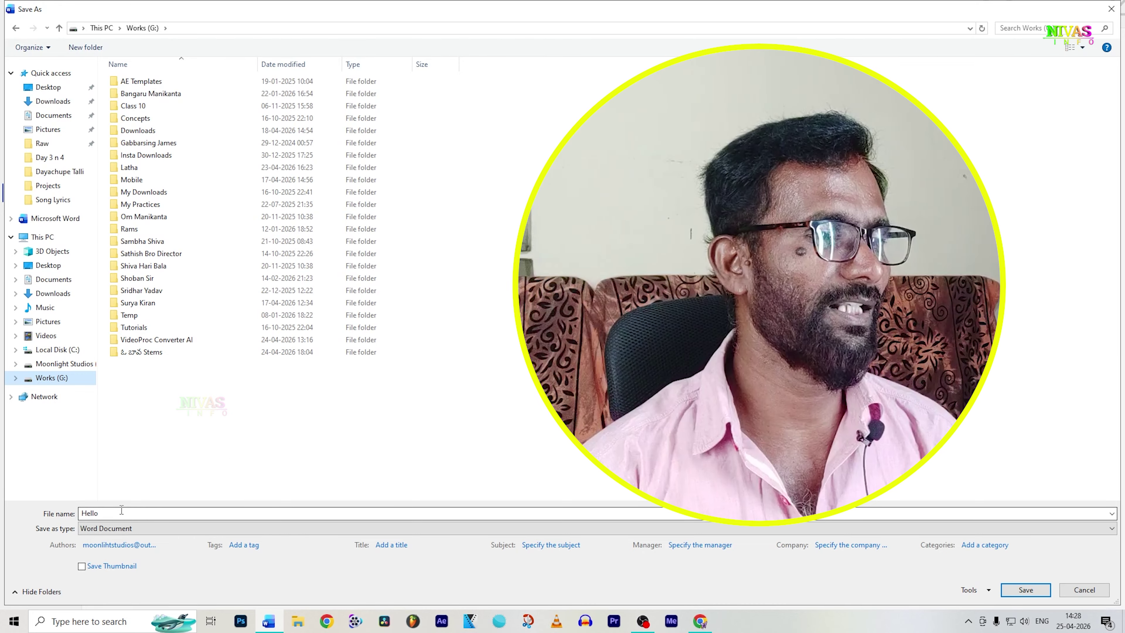
double_click(119, 514)
text(INt)
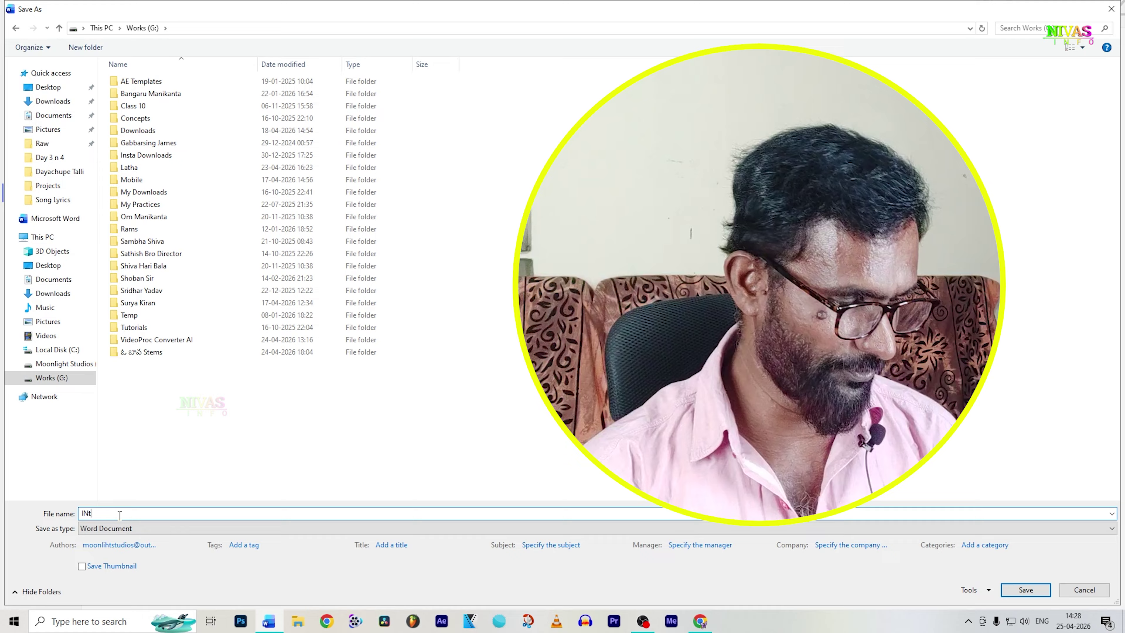
text(erface)
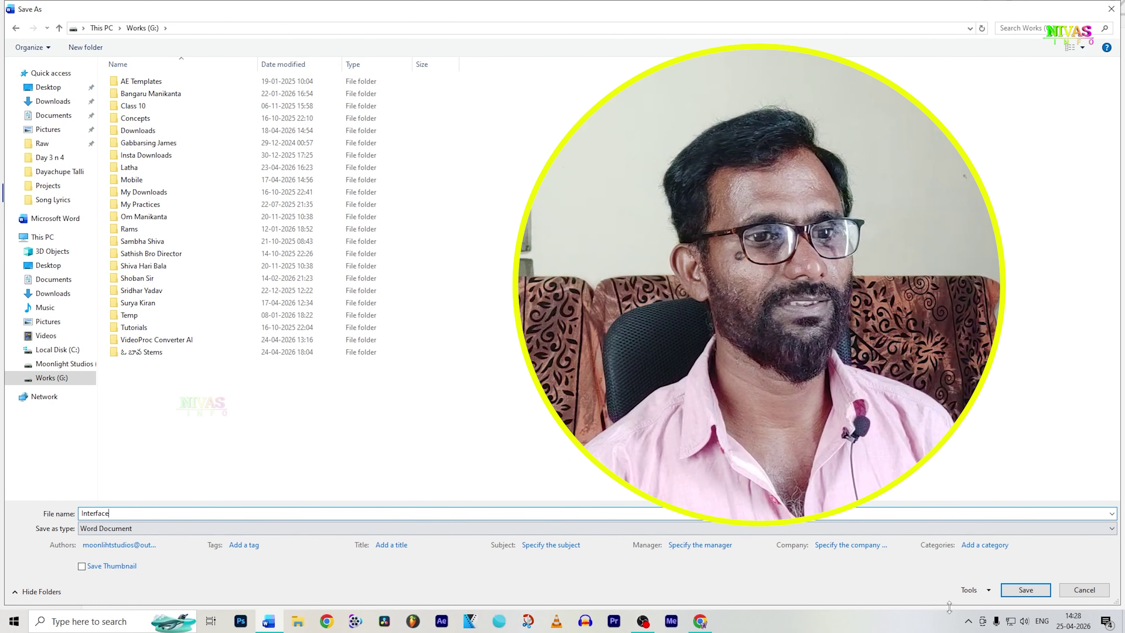
click(1024, 591)
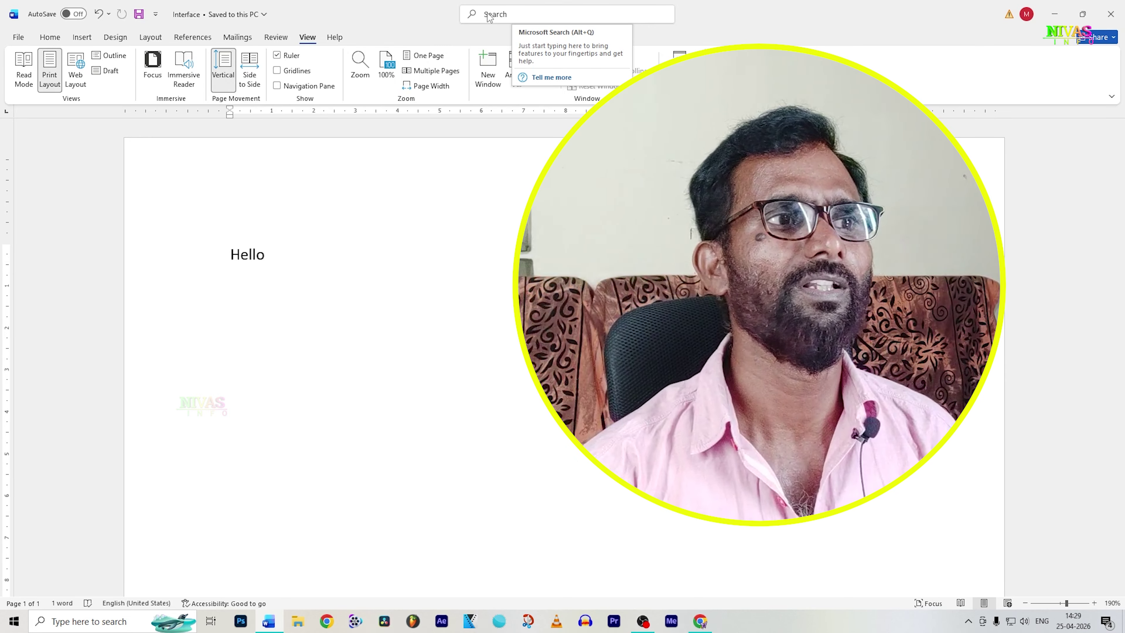
Search the available commands for "water" and dismiss the search without running anything.
click(497, 16)
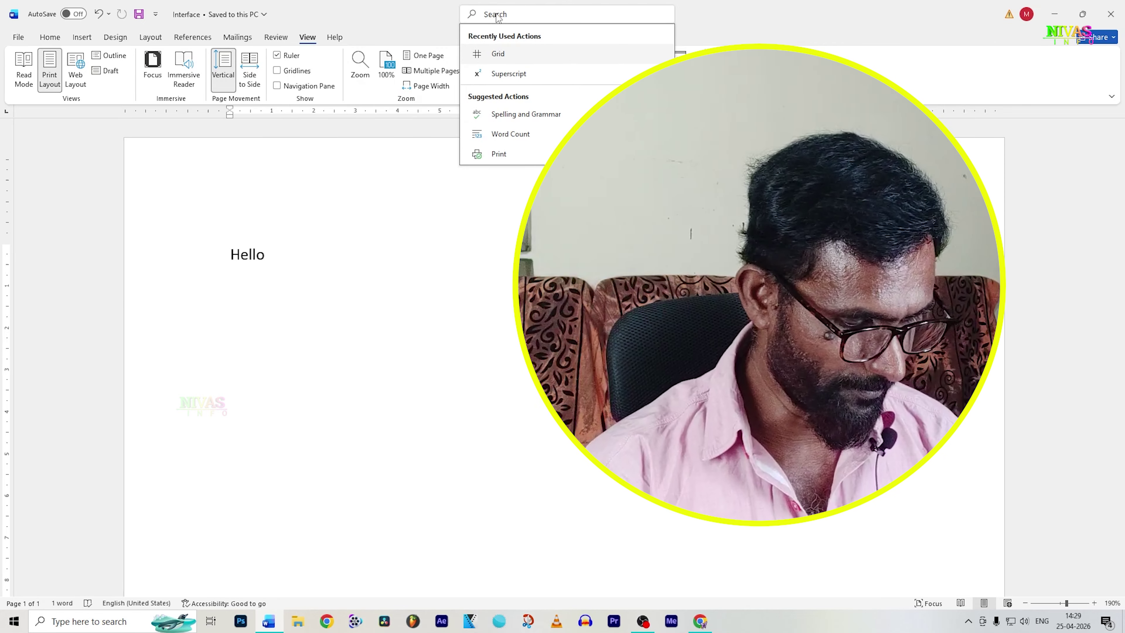
text(water)
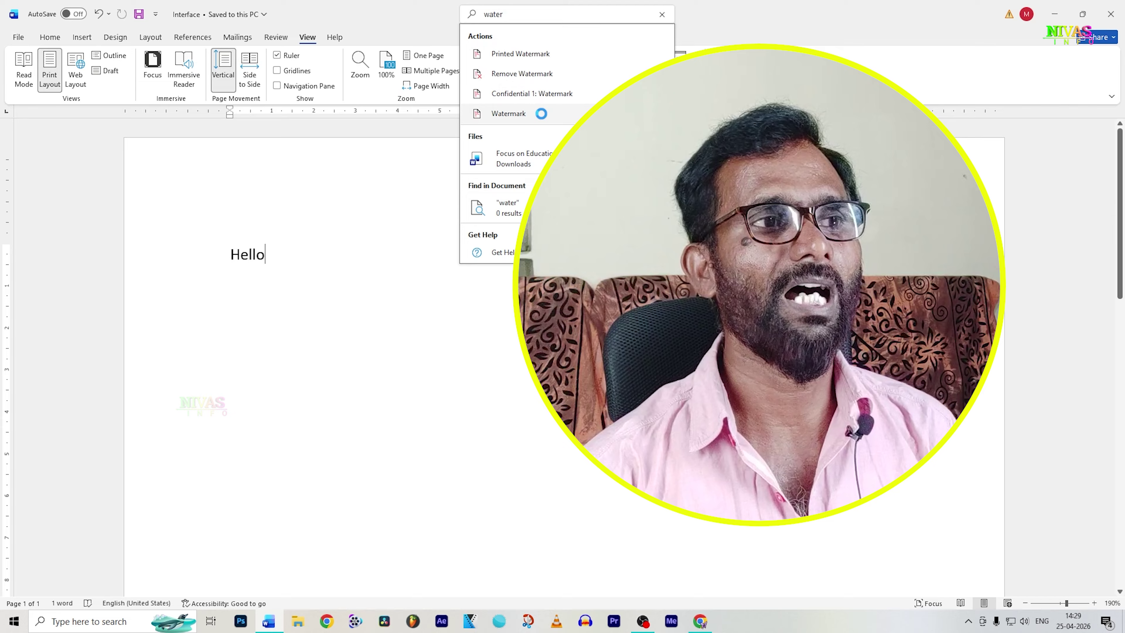
mouse_move(541, 116)
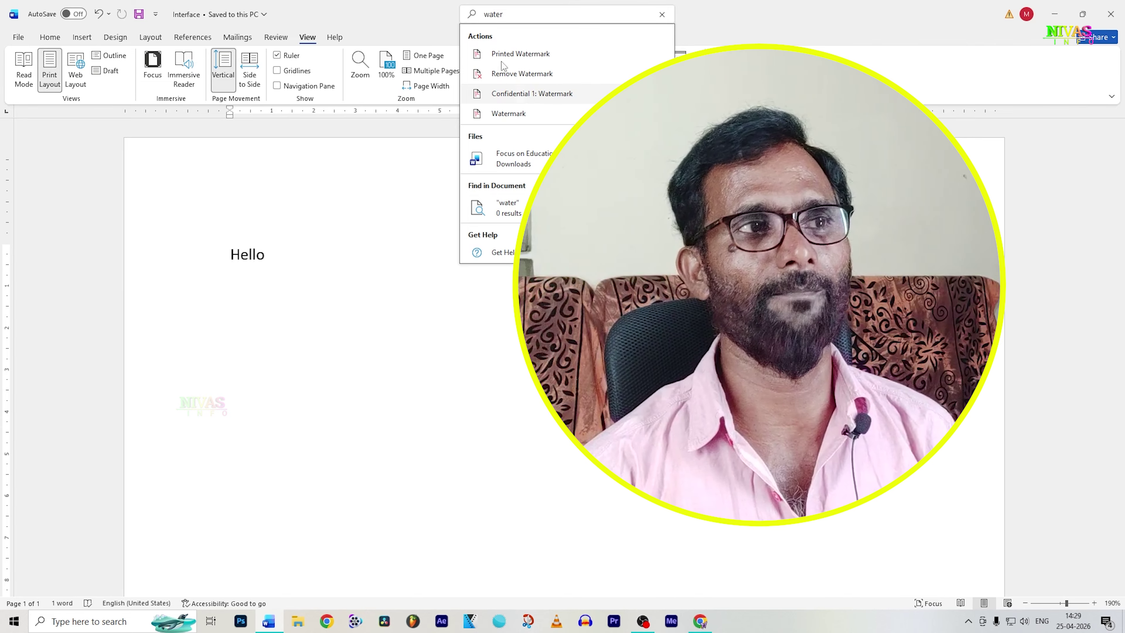
key(Escape)
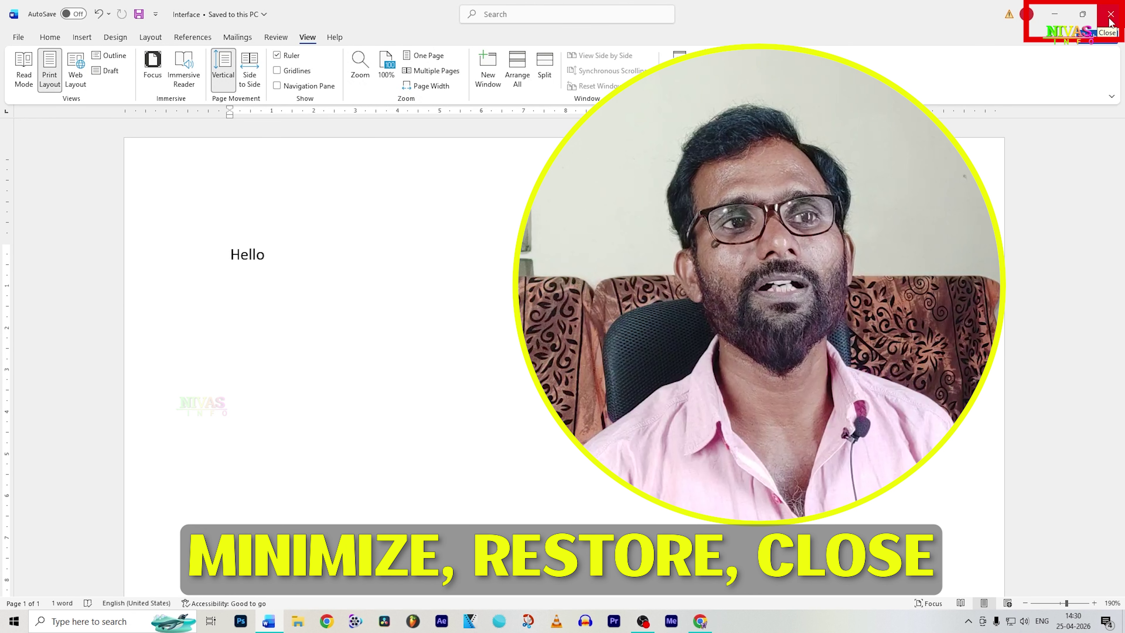
Minimize the Interface document window to the desktop and bring it back.
click(1056, 19)
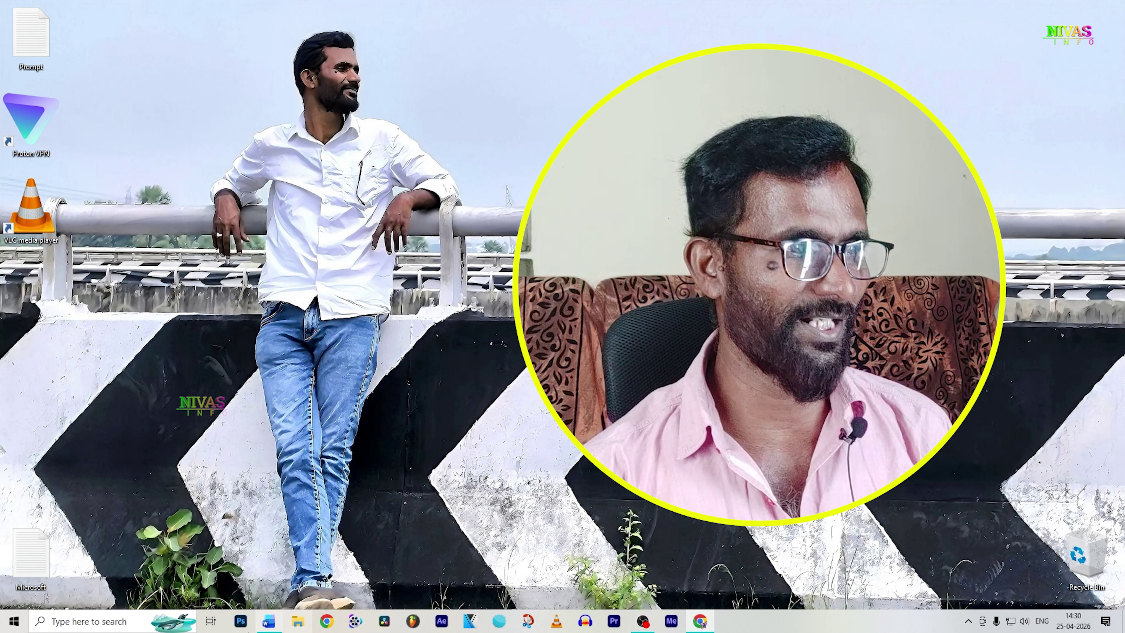
mouse_move(271, 624)
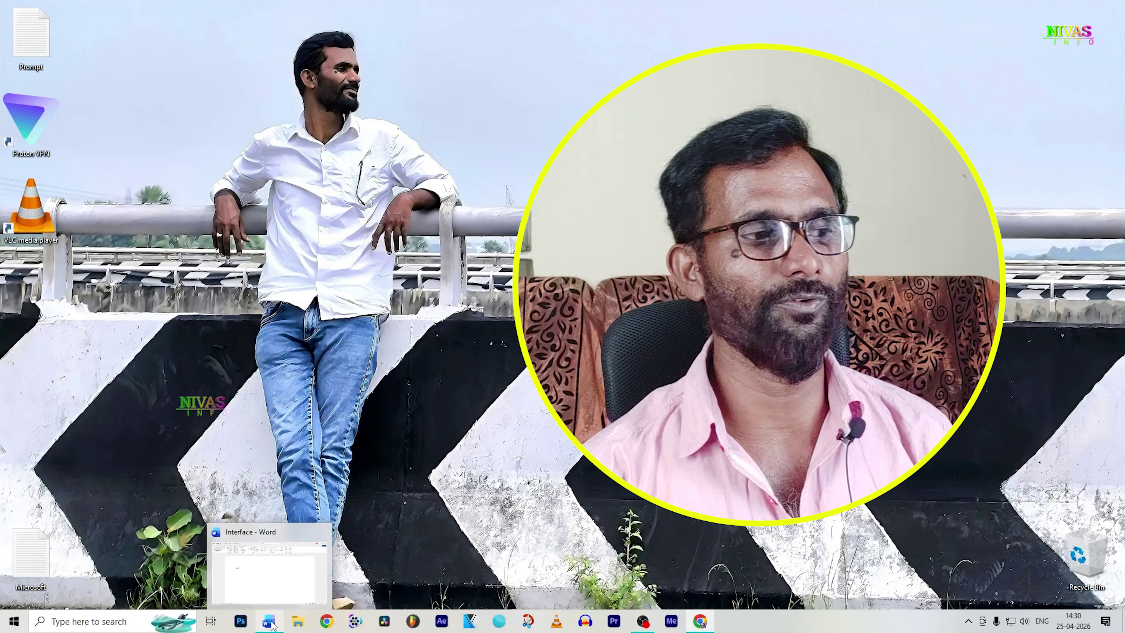
click(272, 625)
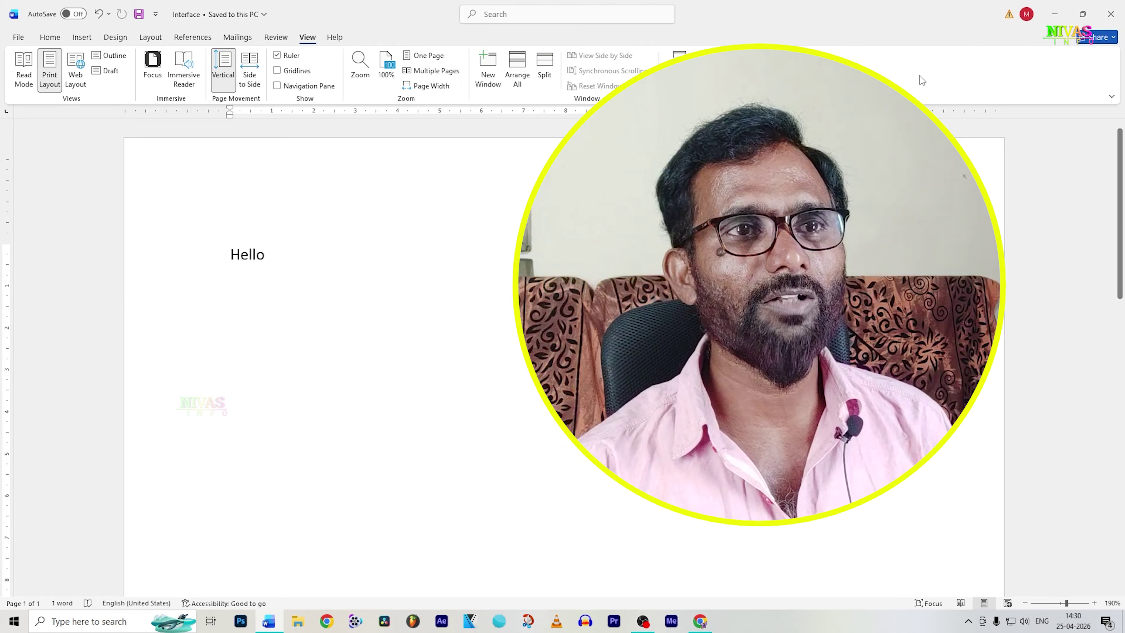
Restore the document window to a smaller size, make it narrower, and maximize it again.
click(1083, 15)
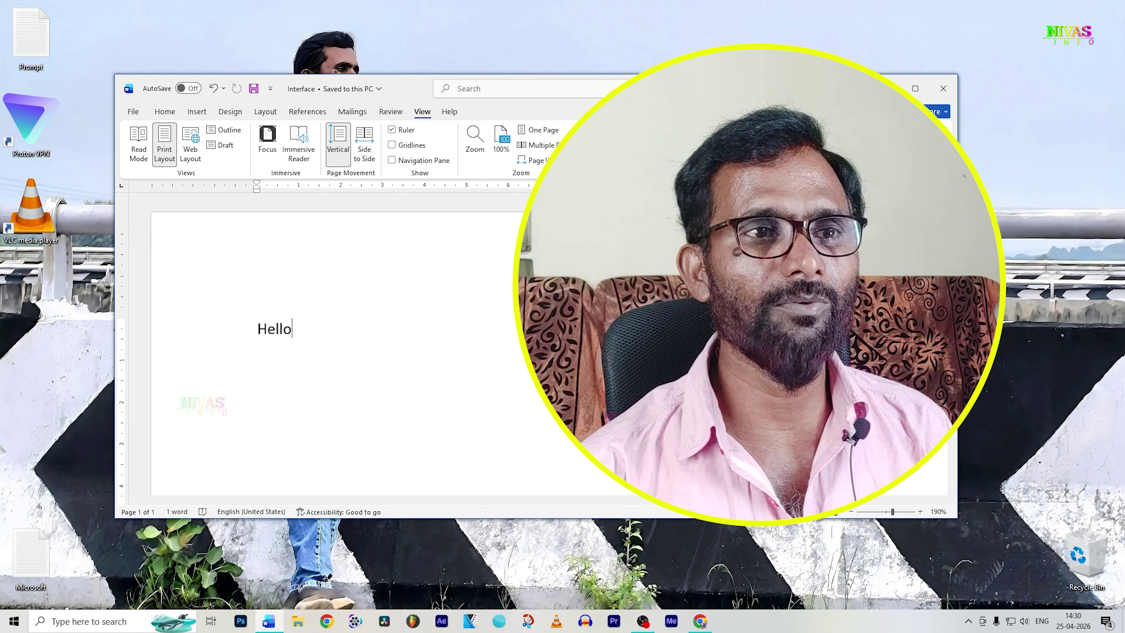
drag(957, 318, 694, 318)
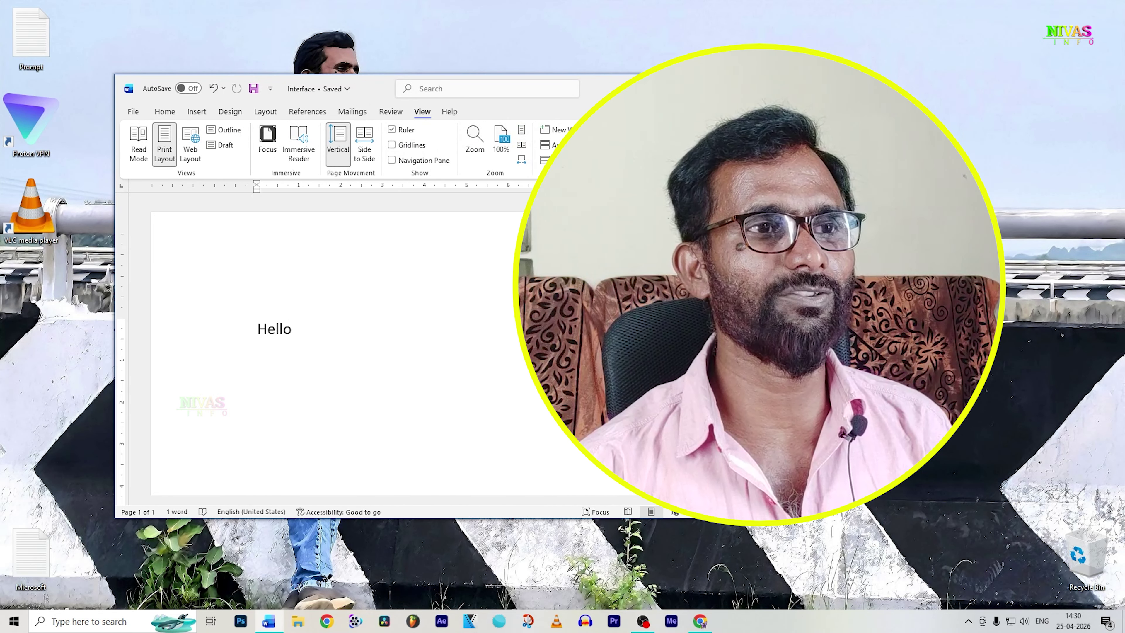
click(750, 89)
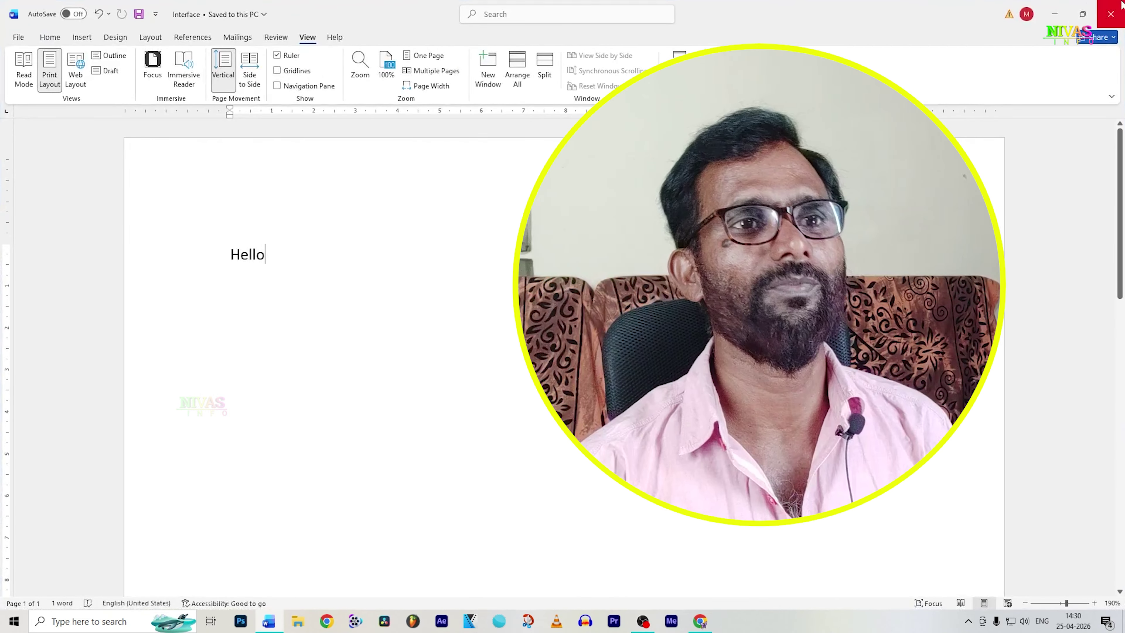
Close Word, start it again, and reopen the recent document Interface.
click(1111, 16)
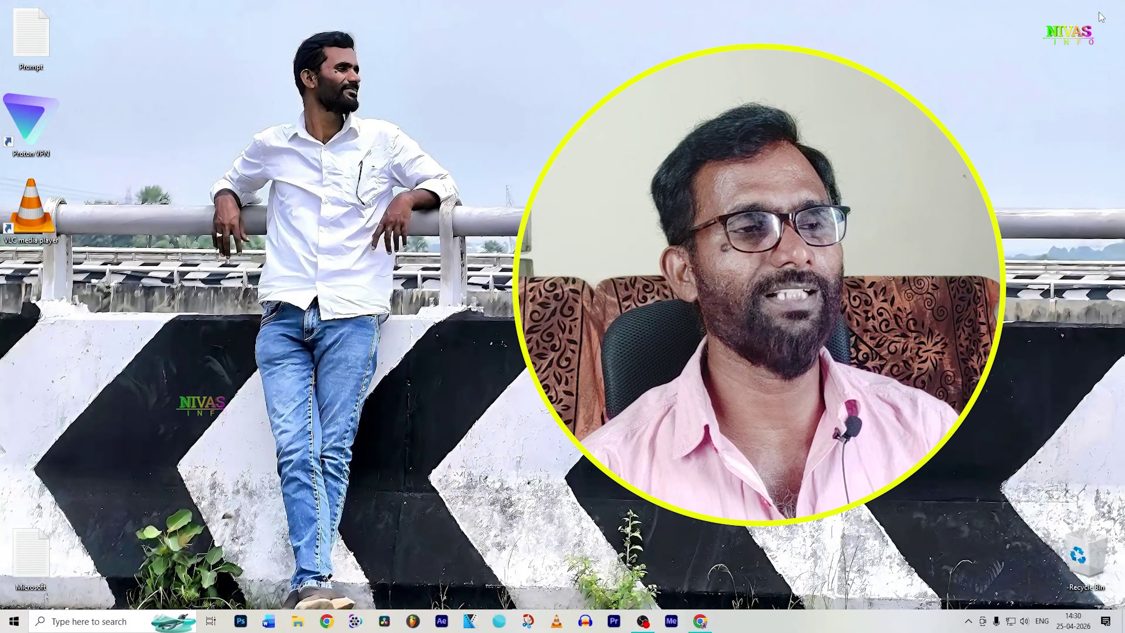
click(273, 620)
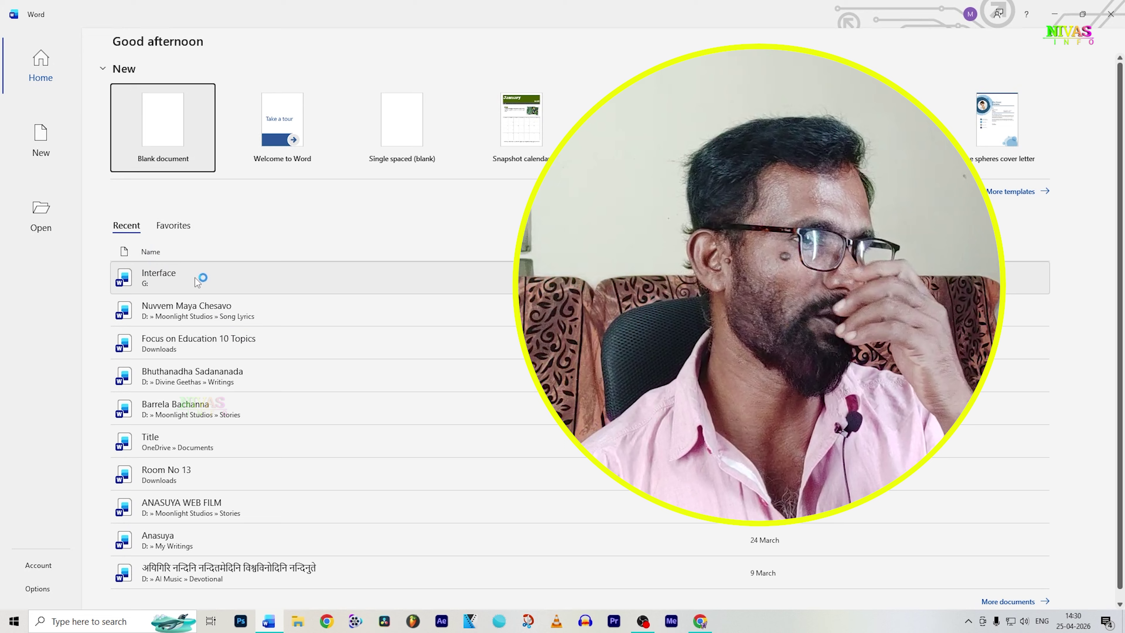
click(179, 275)
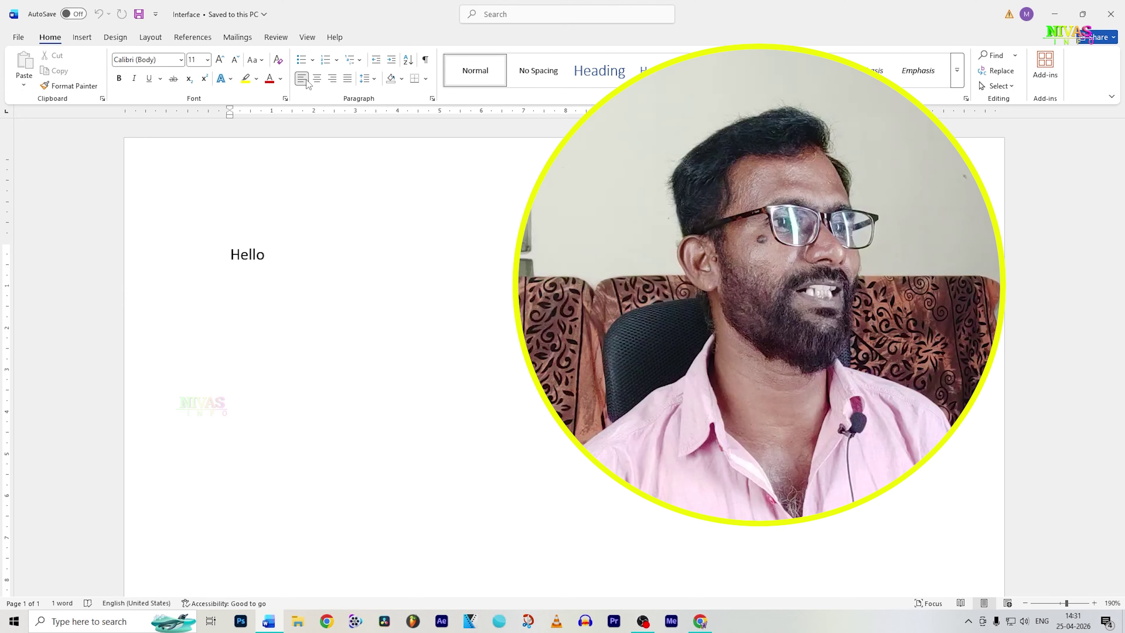
Examine the ribbon commands from Insert, Design and Layout through Help, and return to the Home commands.
click(82, 38)
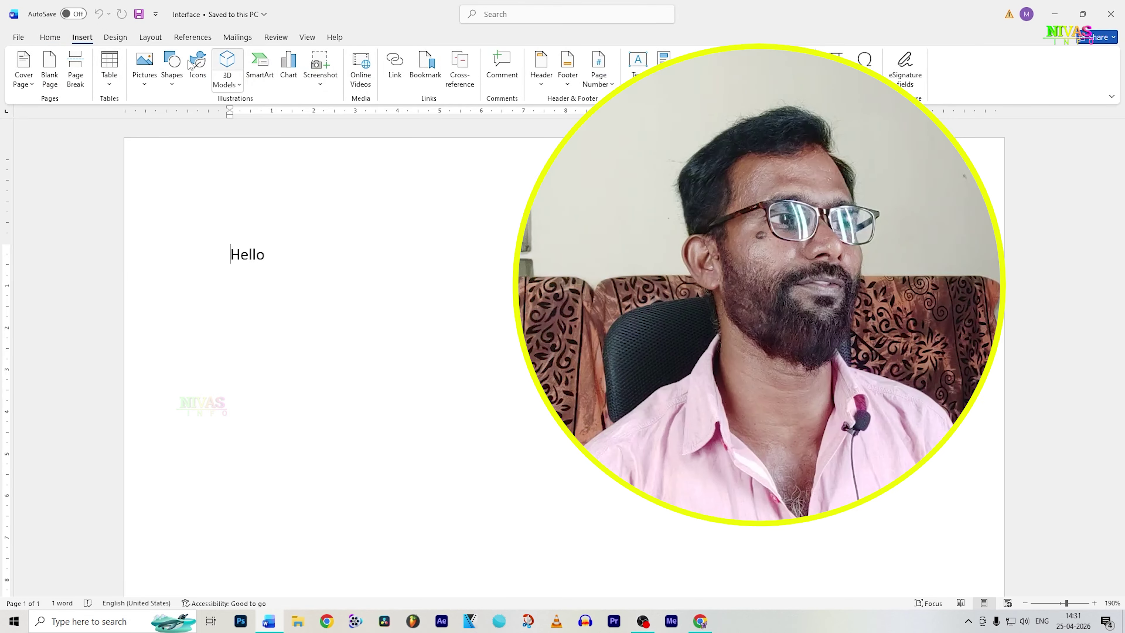
click(115, 38)
click(150, 38)
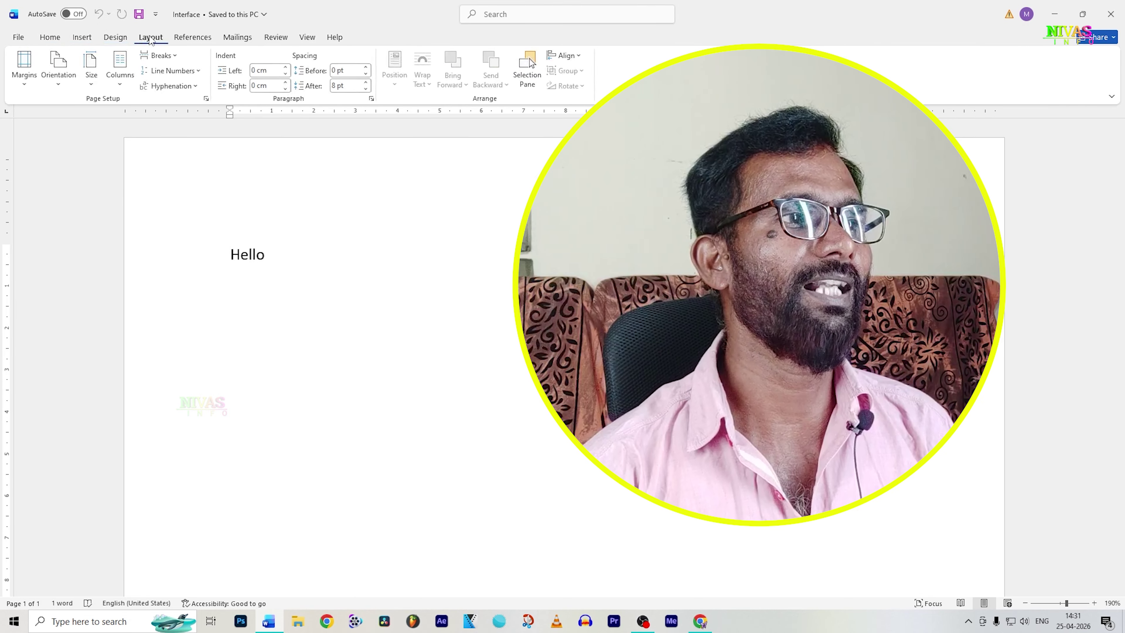
click(193, 37)
click(238, 37)
click(272, 38)
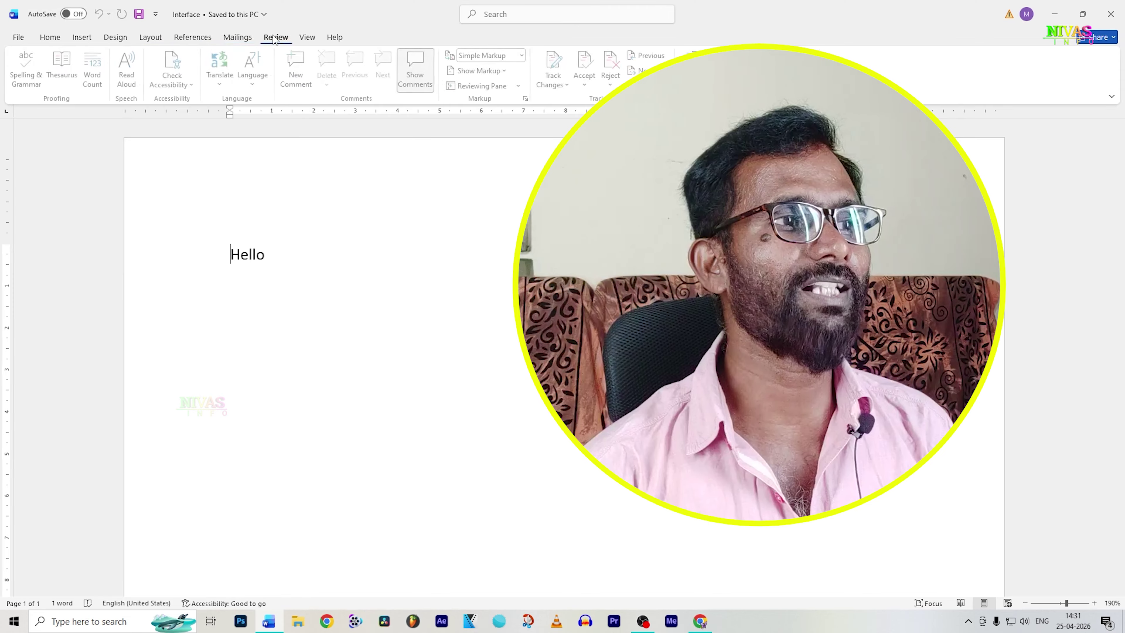
click(307, 39)
click(336, 38)
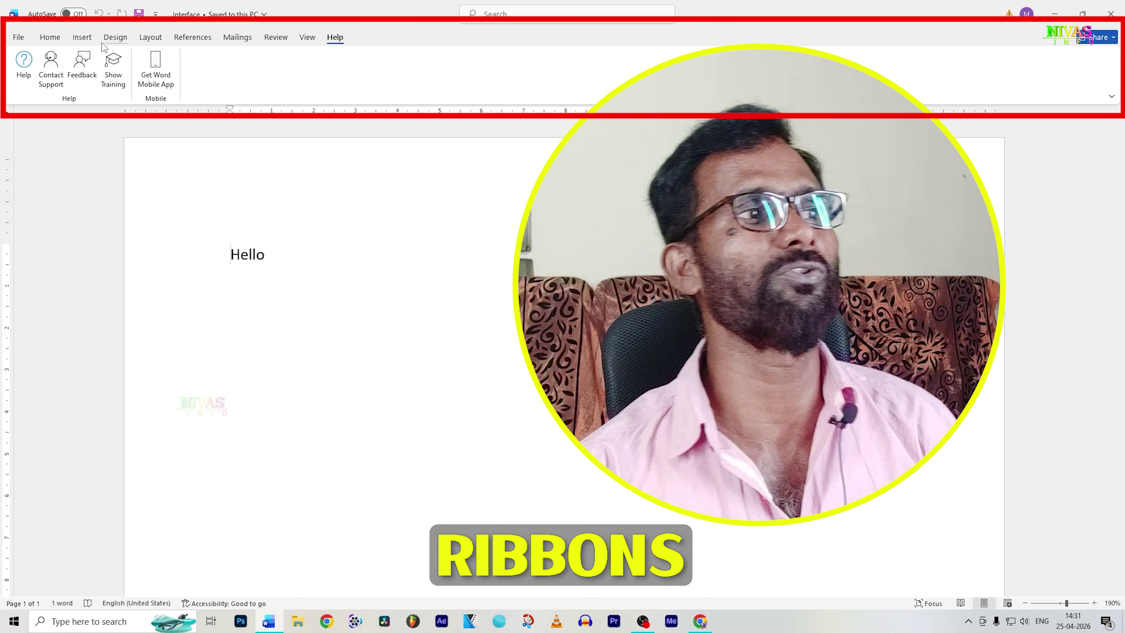
click(49, 38)
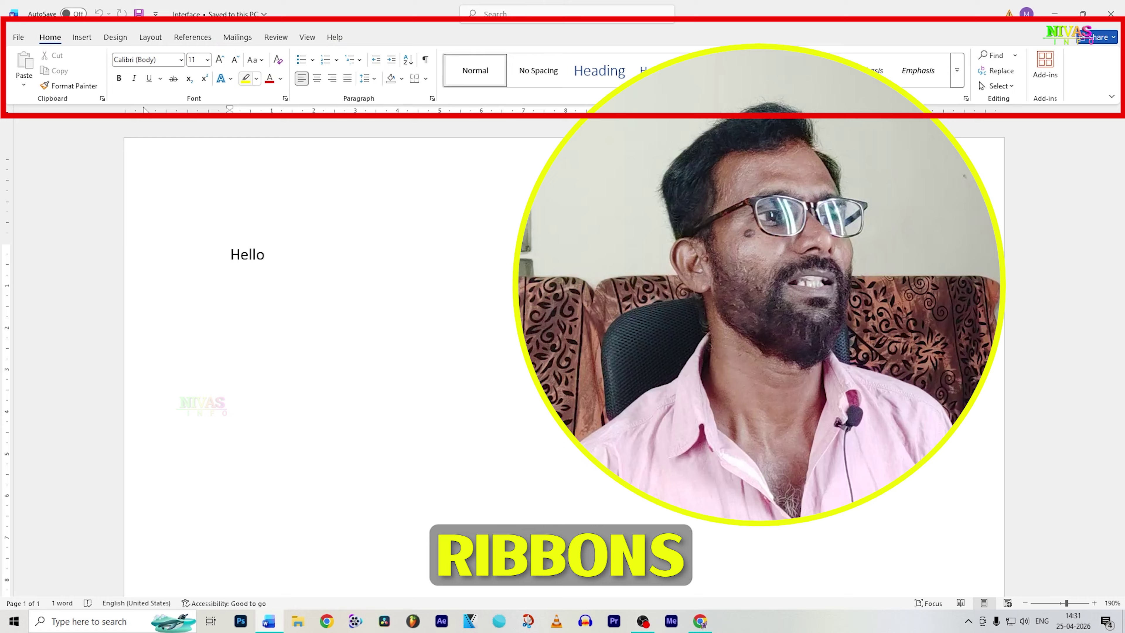
Set the ribbon to show tabs only and try revealing the Layout and View commands temporarily.
click(1112, 97)
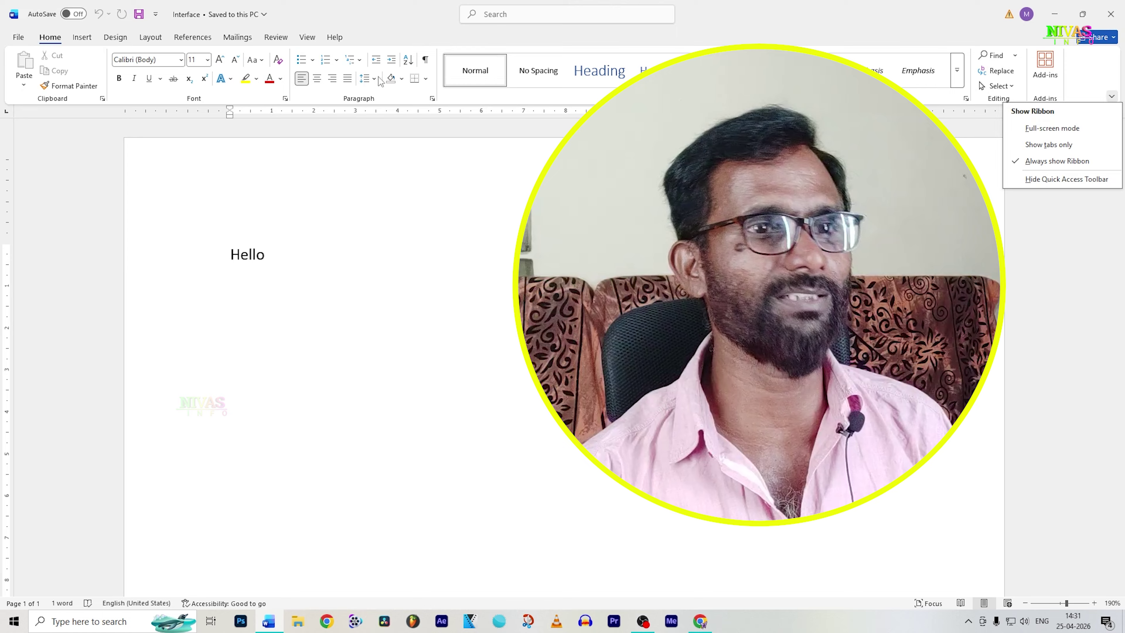
click(1045, 145)
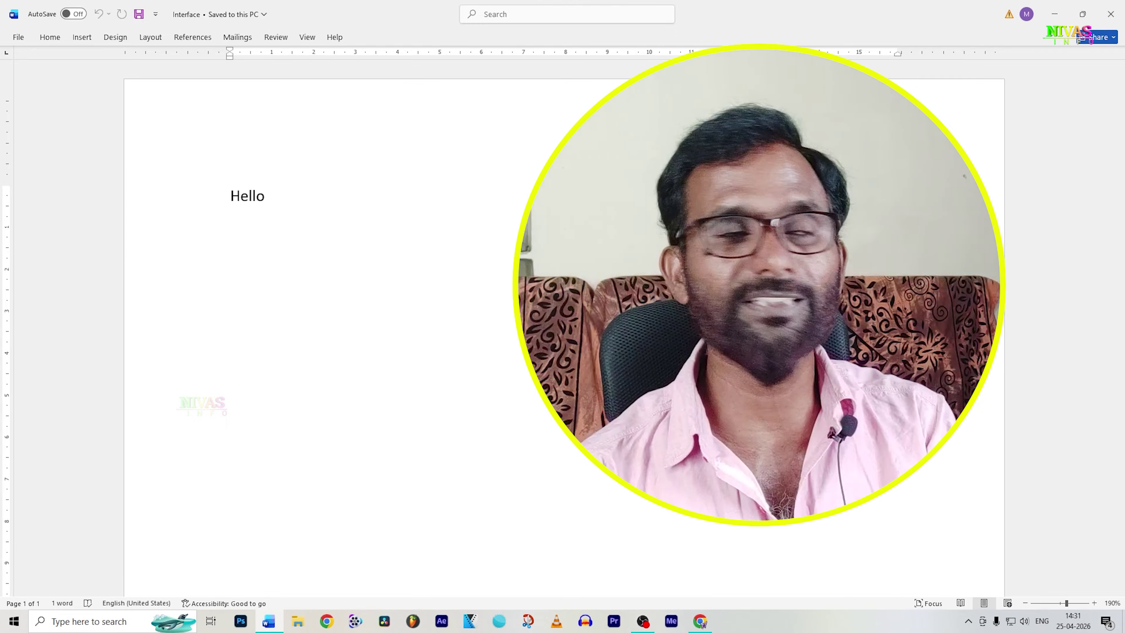
click(150, 40)
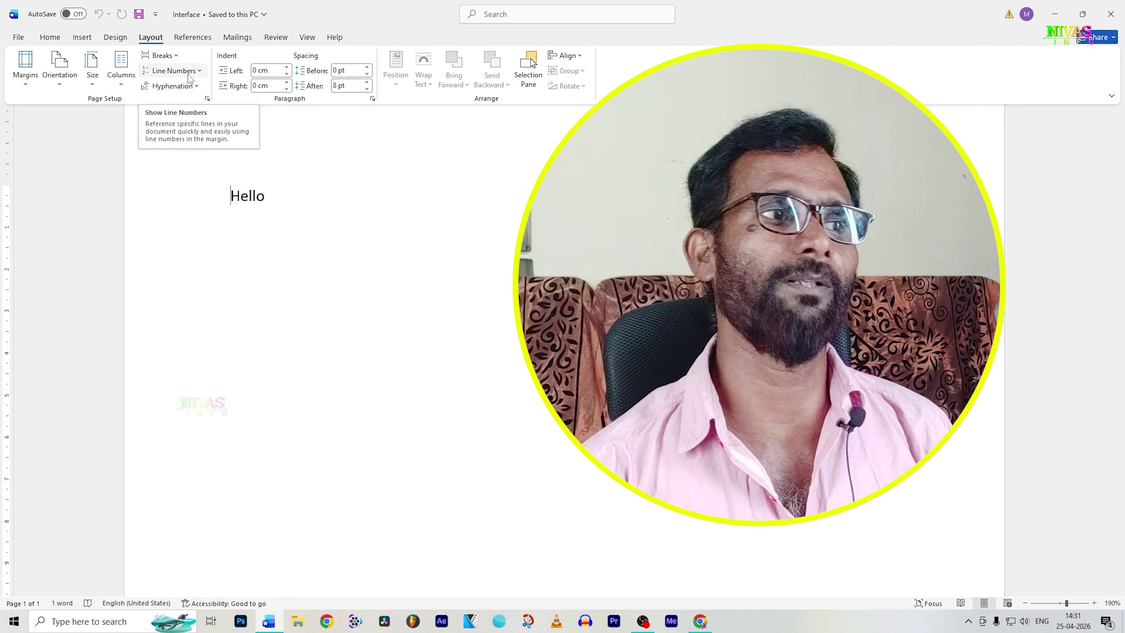
click(391, 248)
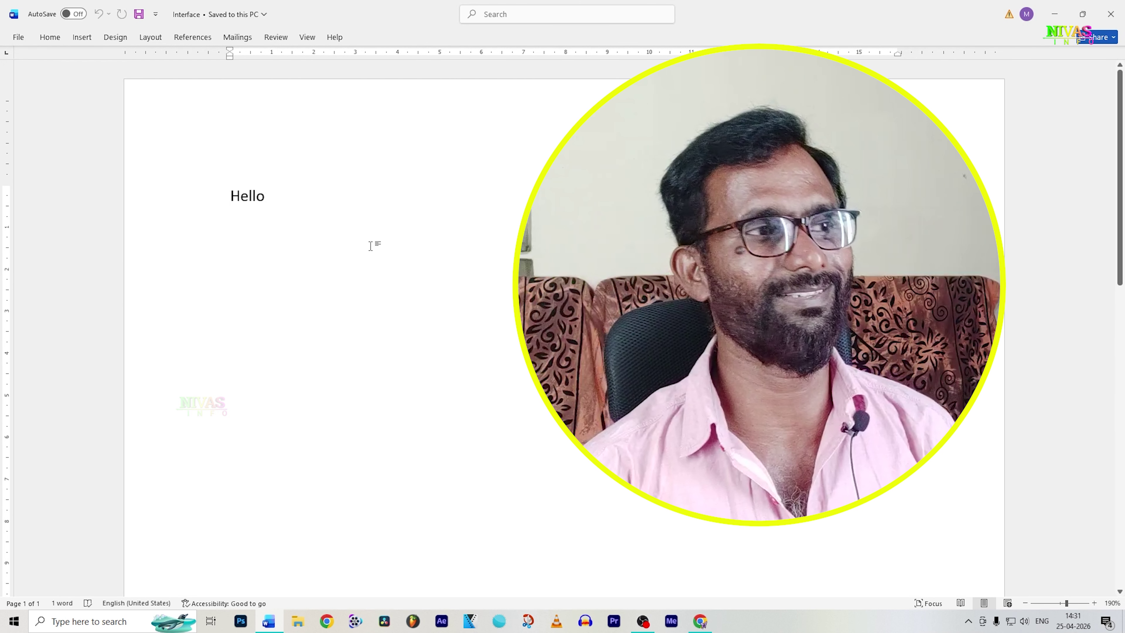
click(307, 37)
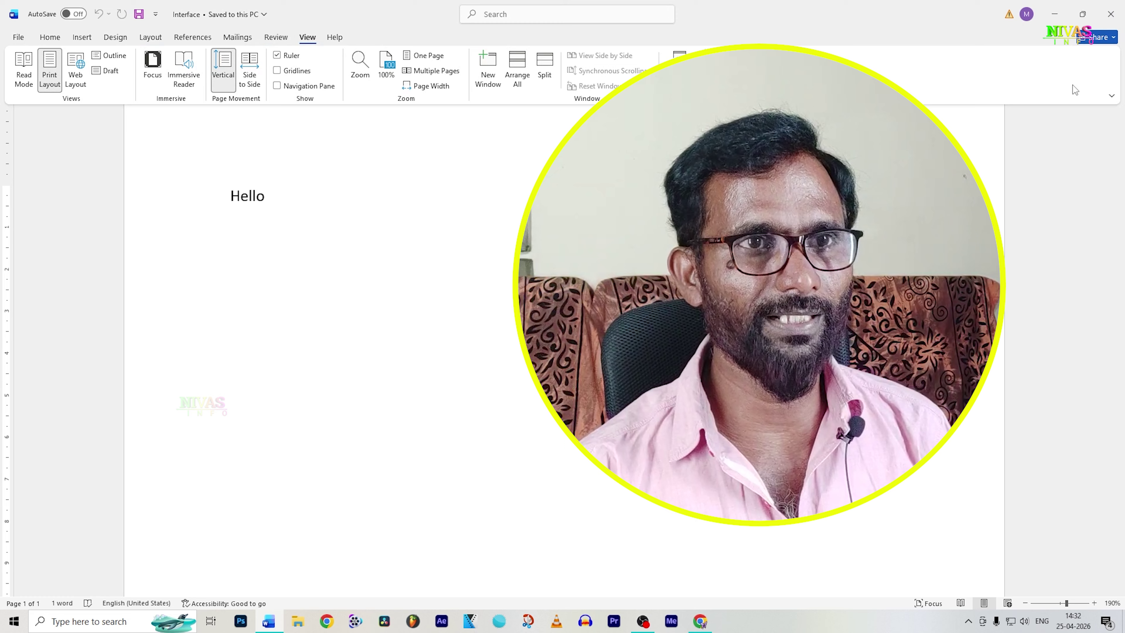
Set the ribbon to always show its commands again.
click(1111, 95)
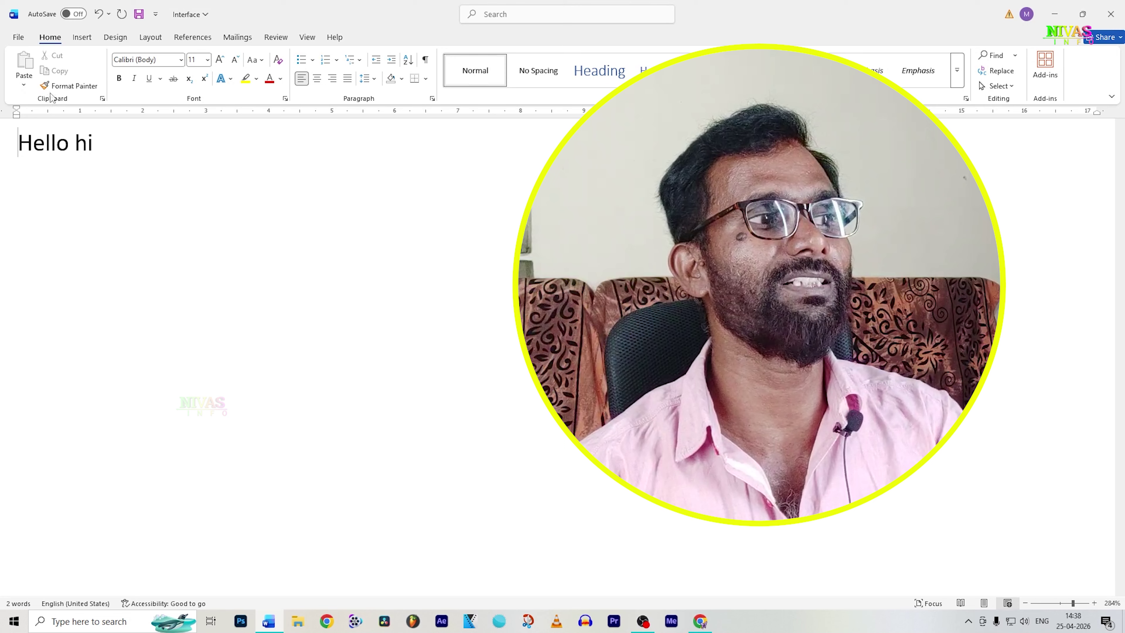
Examine the Clipboard pane and the Font dialog opened from their Home command groups, without changing any settings.
click(103, 99)
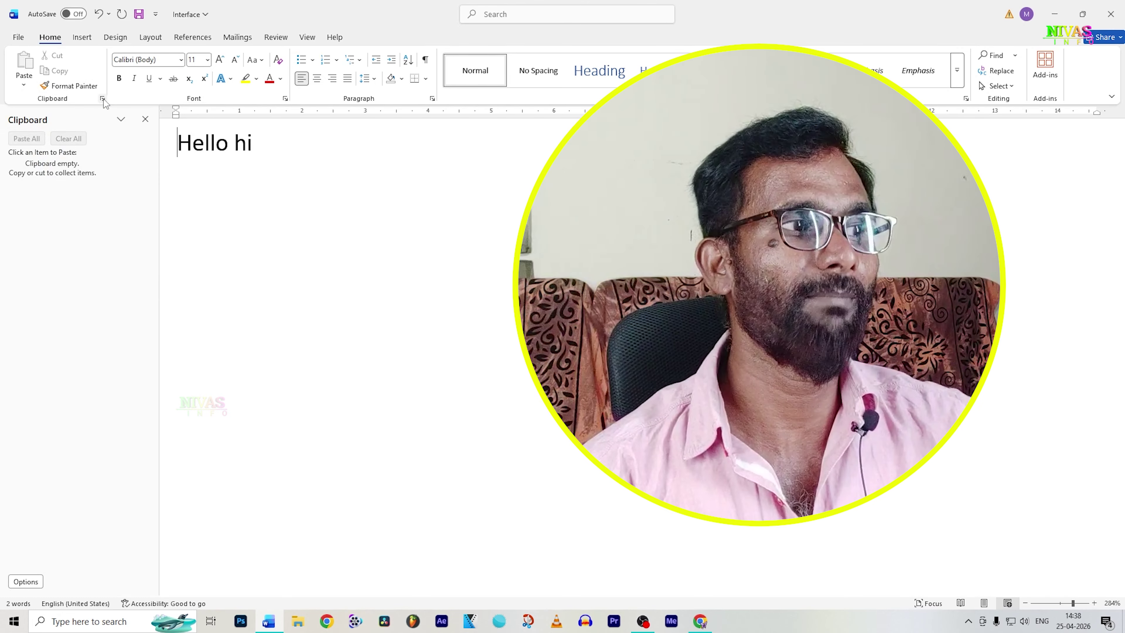
click(103, 100)
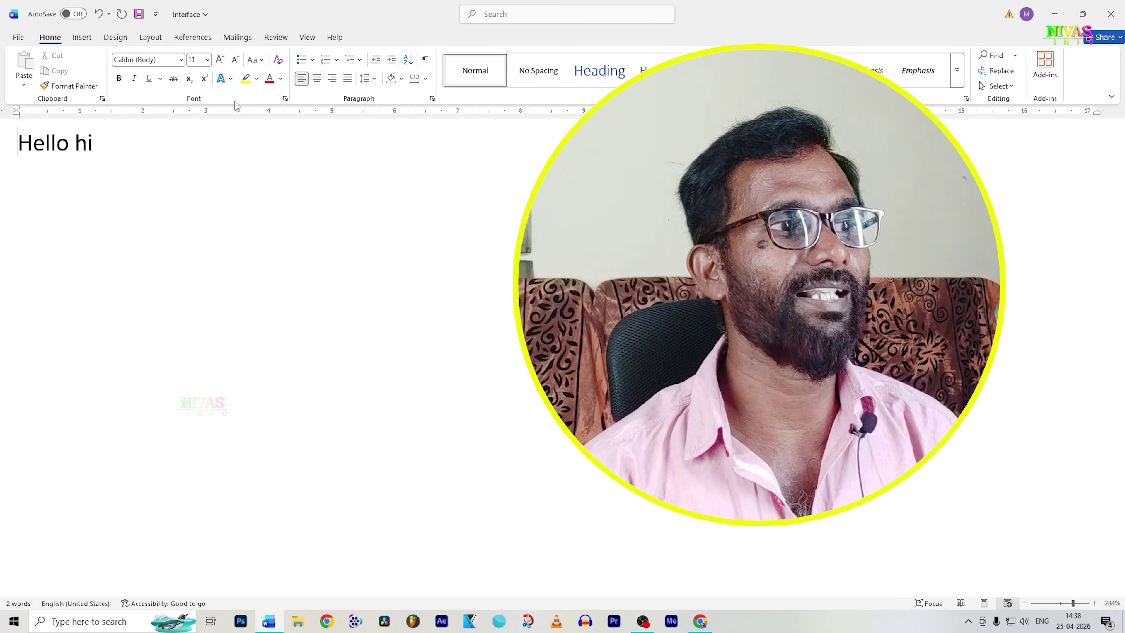
click(285, 99)
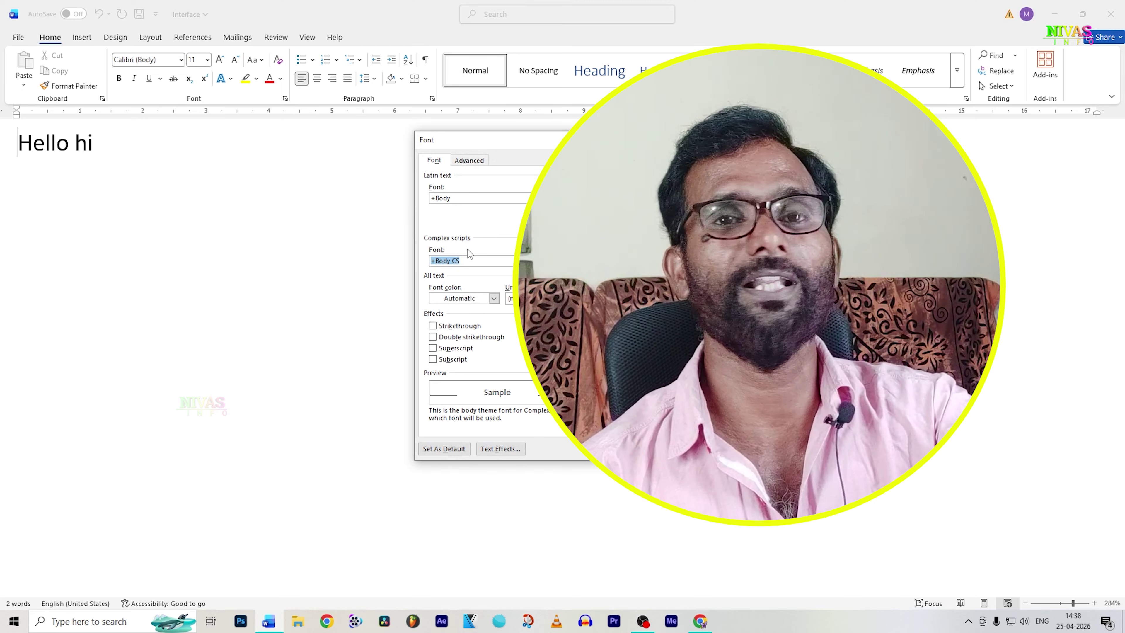
key(Escape)
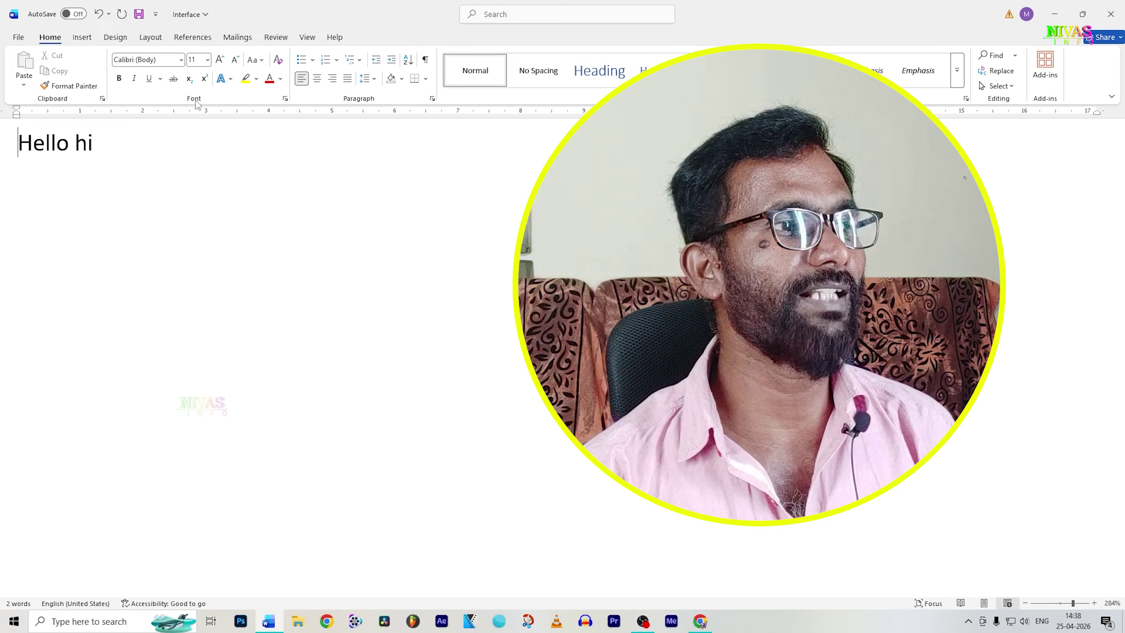
click(102, 100)
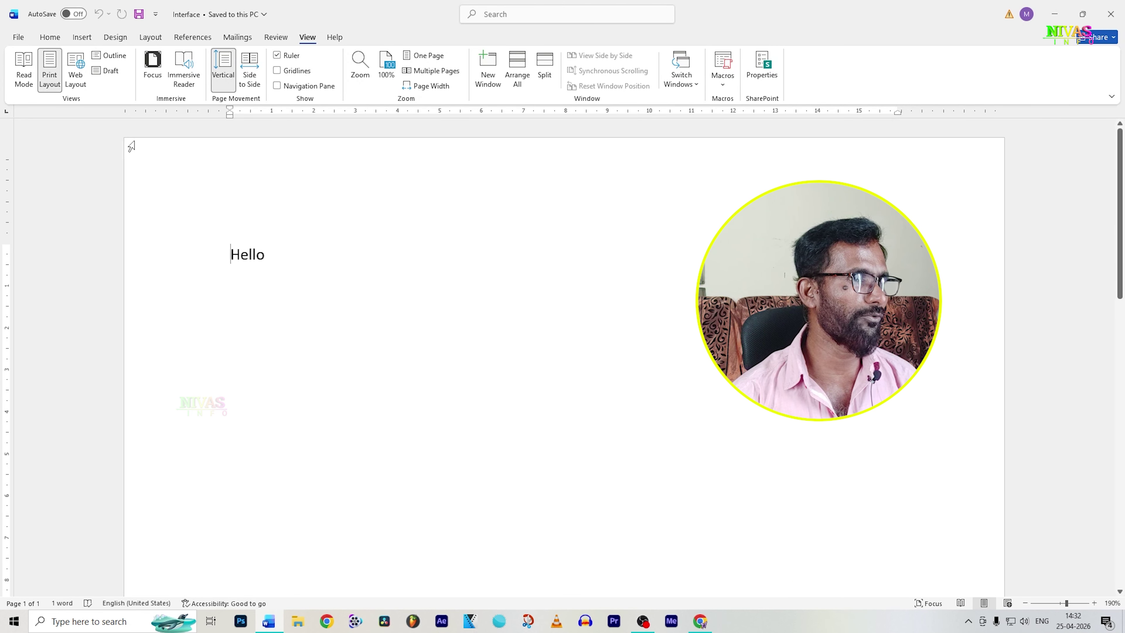
Look over the page, zooming the document out to 70% and back in to 160%.
ctrl+scroll(515, 231, down, 16)
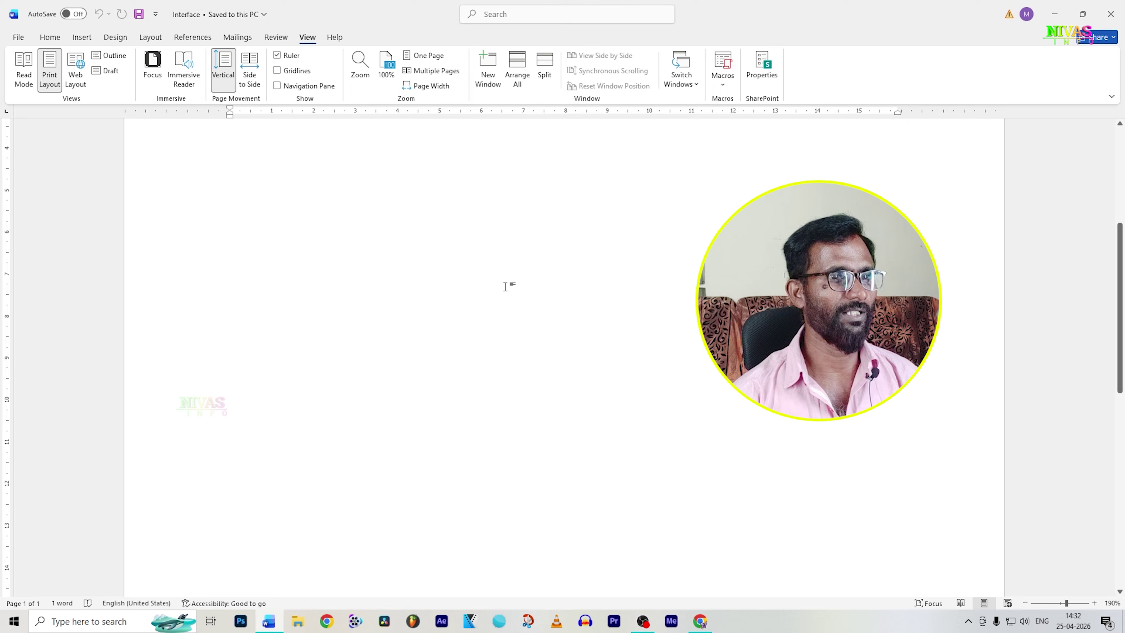
ctrl+scroll(510, 289, up, 4)
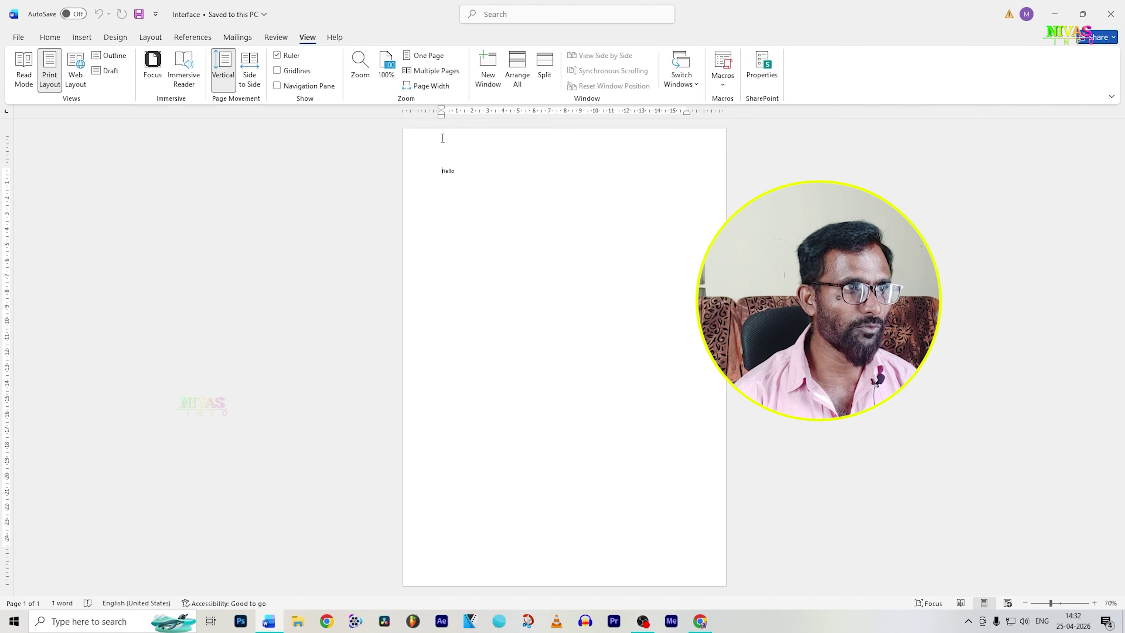
ctrl+scroll(484, 191, up, 9)
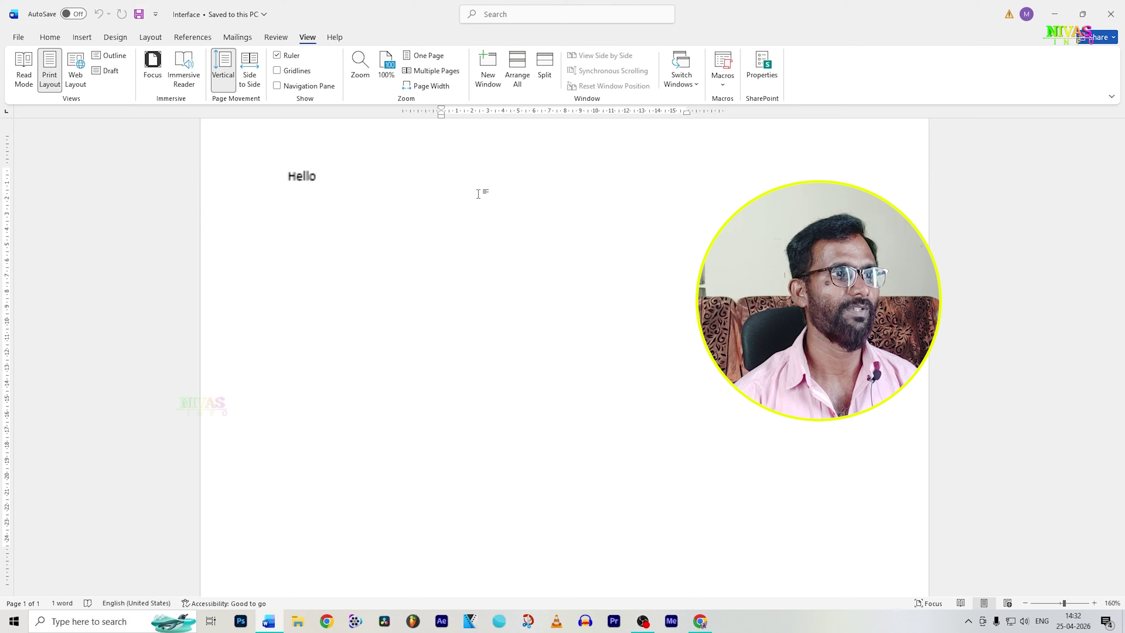